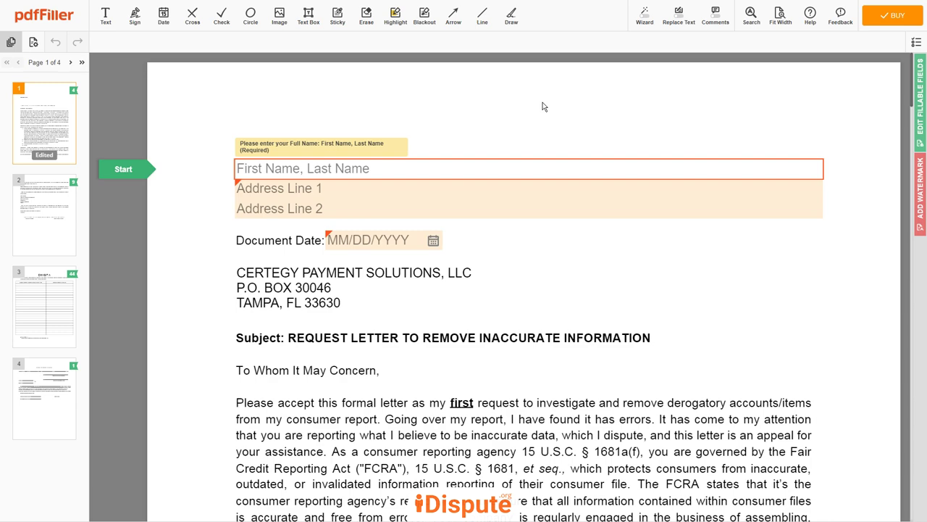
- Enter the sender's name and two-line address, and fill the document date 02/03/2021
text(JOHN DOE)
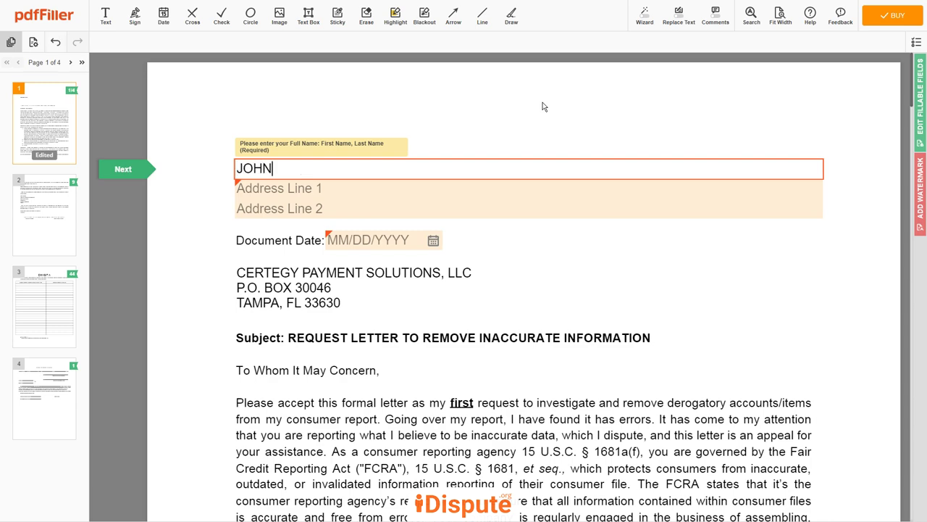
click(534, 192)
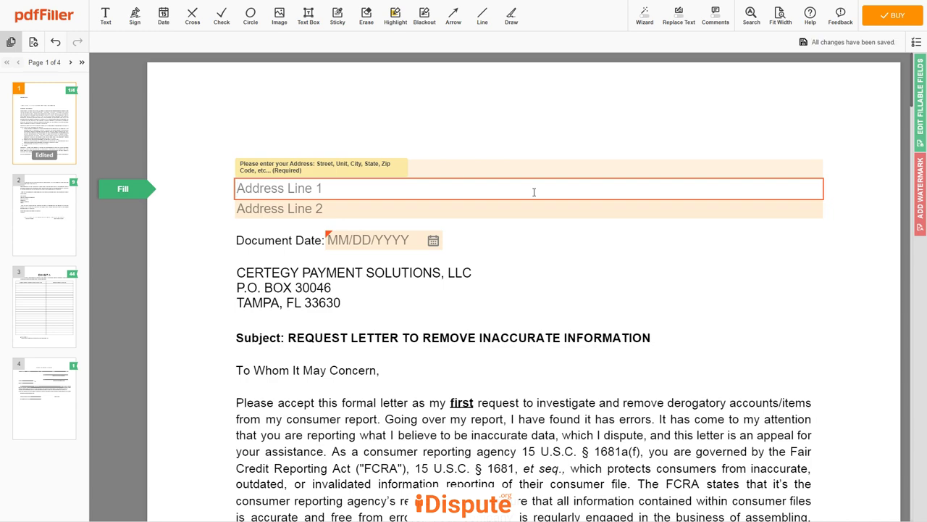
text(123 EXAMPLE ST)
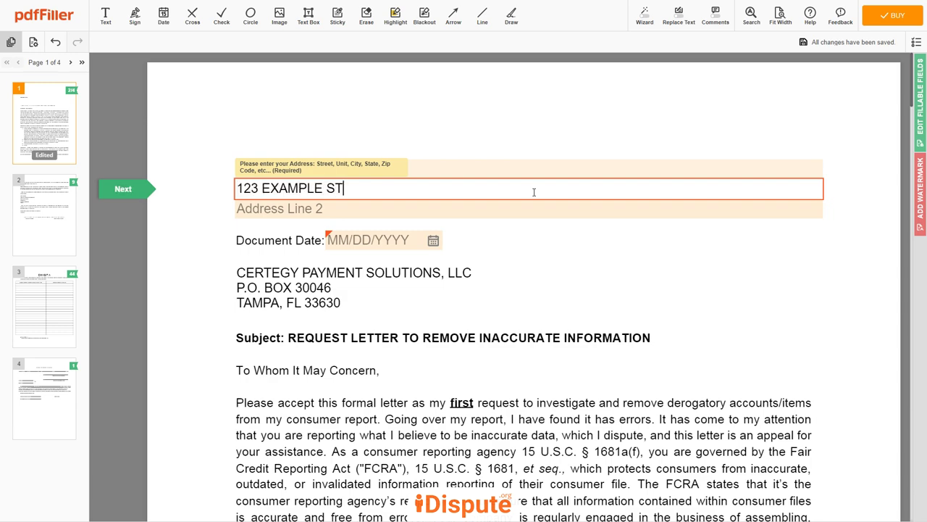
text(R, UNIT 1)
click(538, 211)
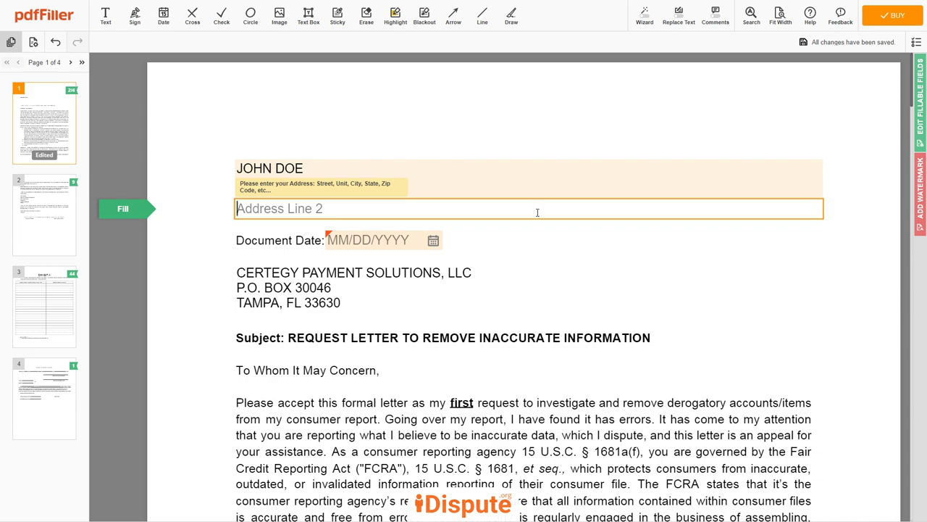
text(NEW YORK, )
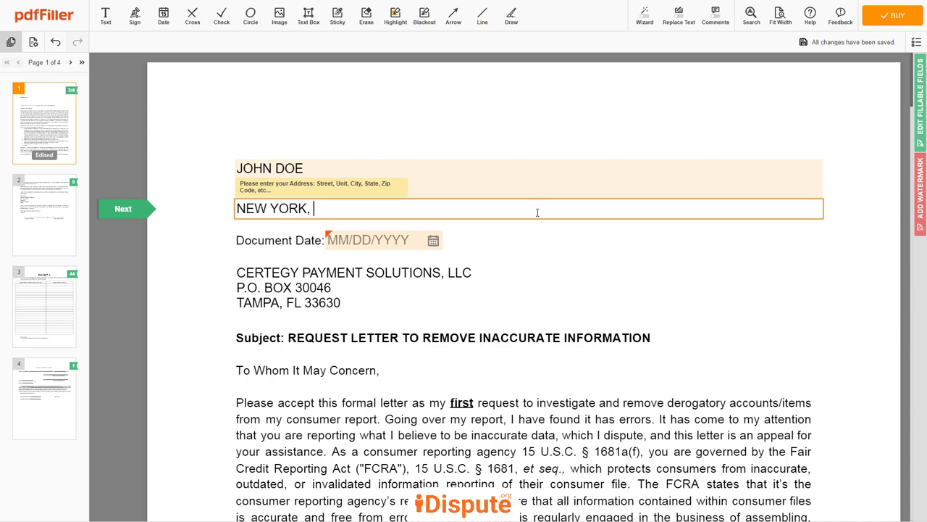
text(NY 12345)
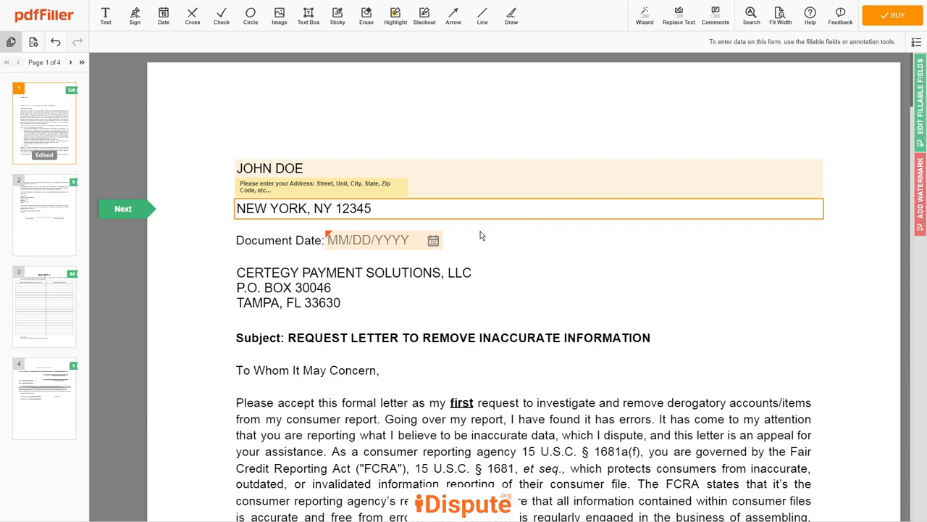
key(Tab)
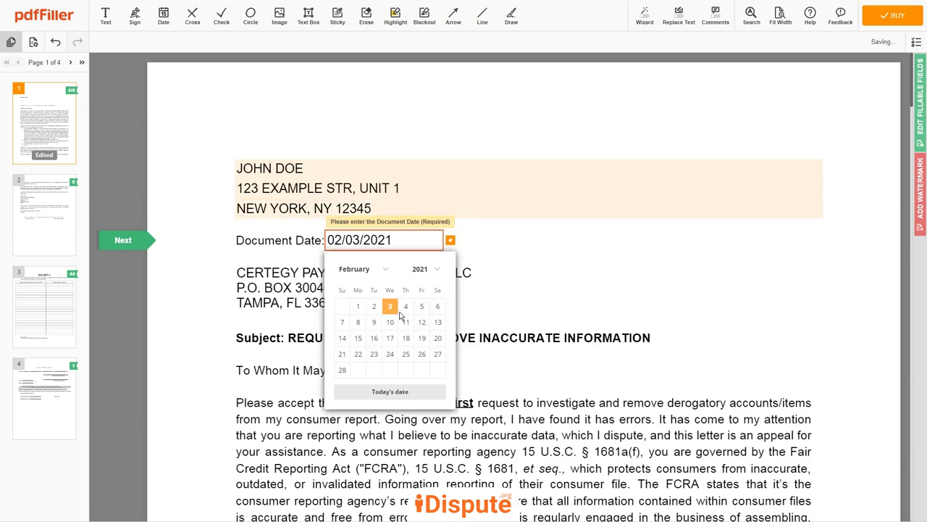
key(Tab)
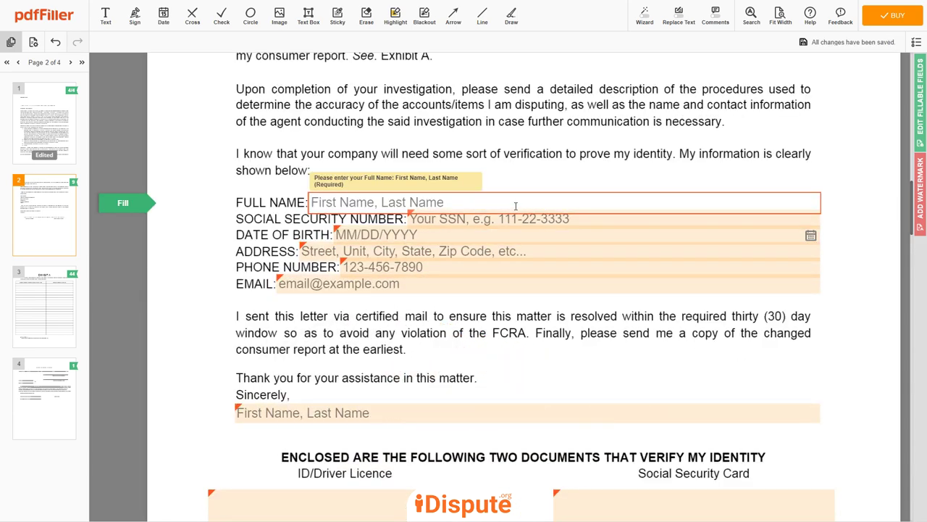
- Enter the sender's full name and Social Security number in page 2's verification block
text(JOHN DOE)
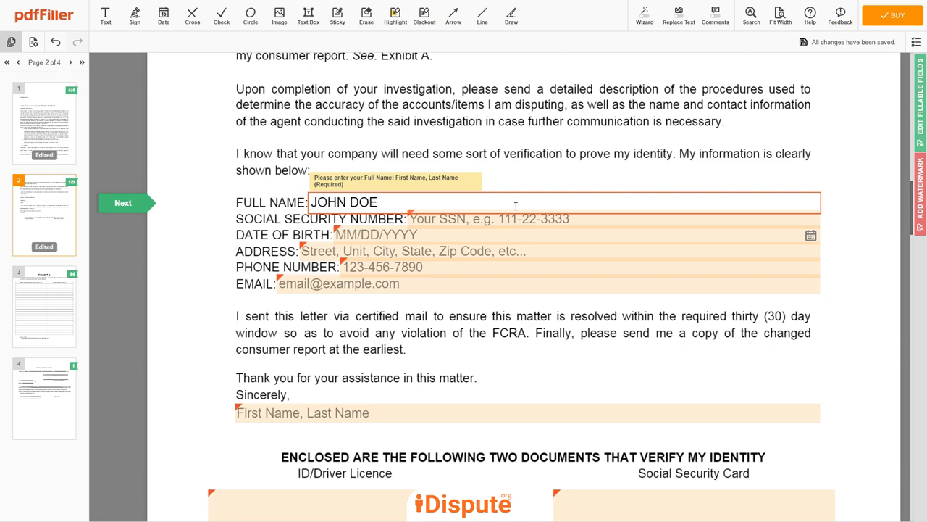
click(581, 219)
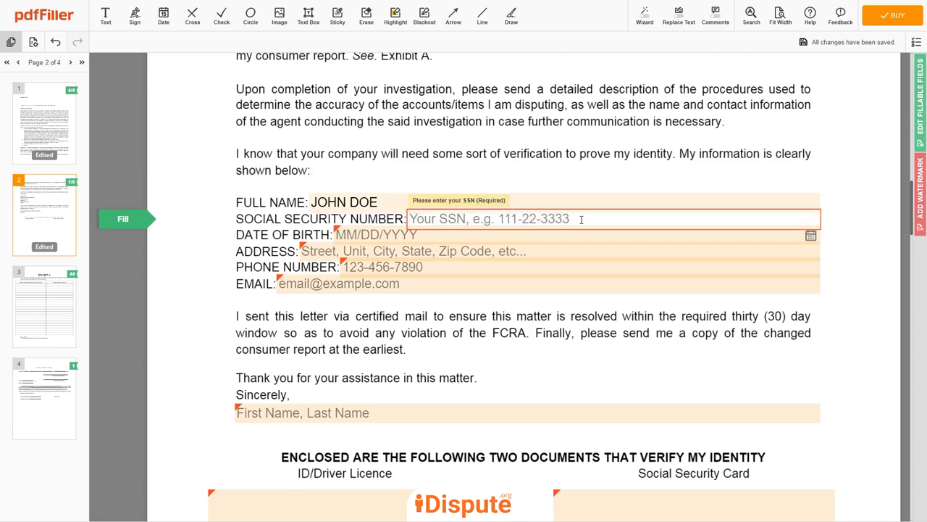
text(123-)
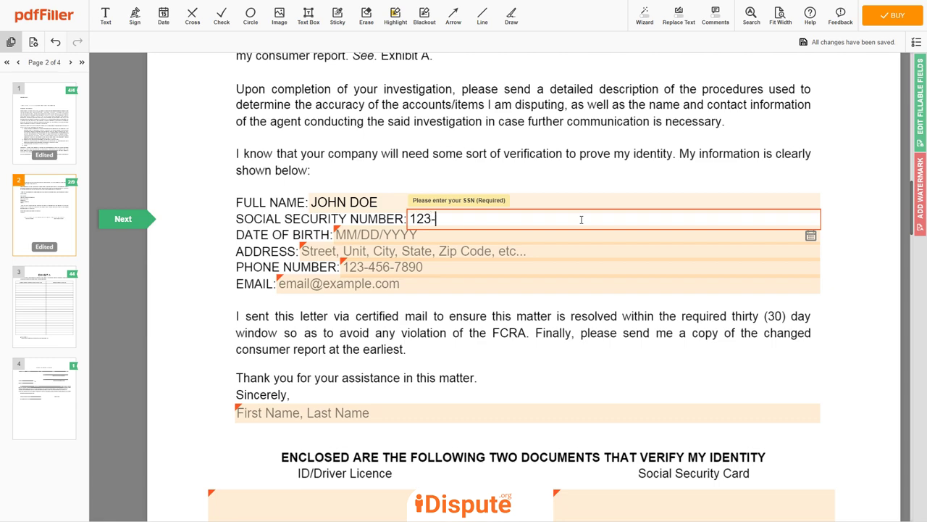
text(45-6789)
click(588, 236)
click(434, 263)
scroll(434, 334, up, 10)
scroll(437, 349, up, 2)
click(433, 318)
click(370, 264)
scroll(368, 345, down, 3)
click(362, 330)
click(415, 365)
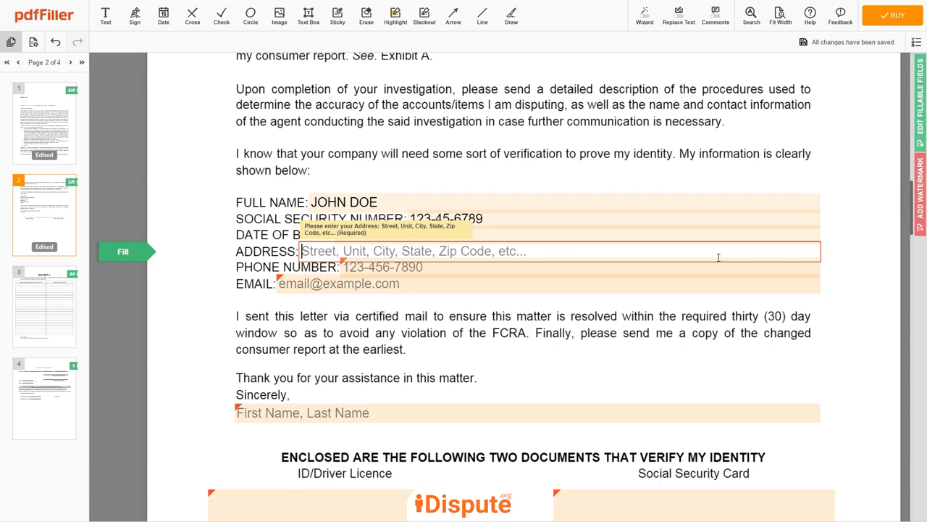
- Fill in the sender's full address, phone number and e-mail address
text(123 EXAMPL)
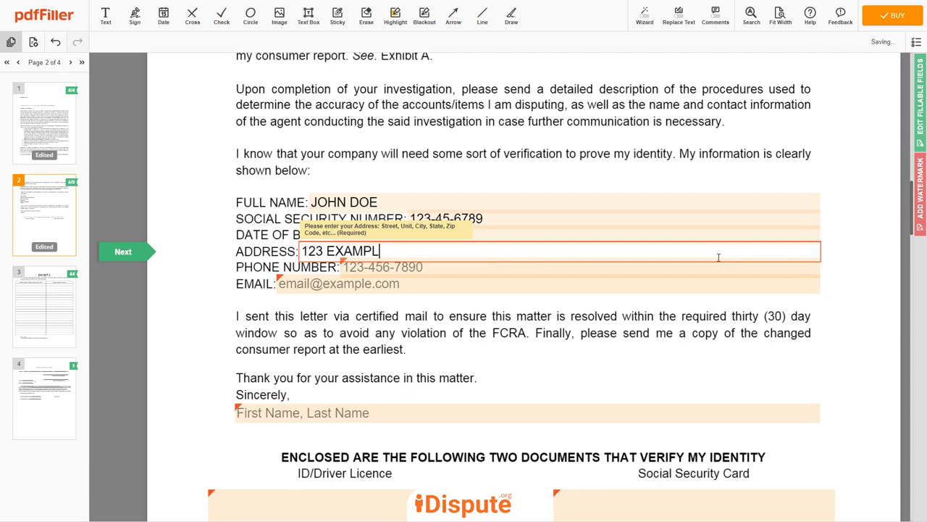
text(E STR, UNIT 1, NEW YORK, NY 12345)
click(719, 272)
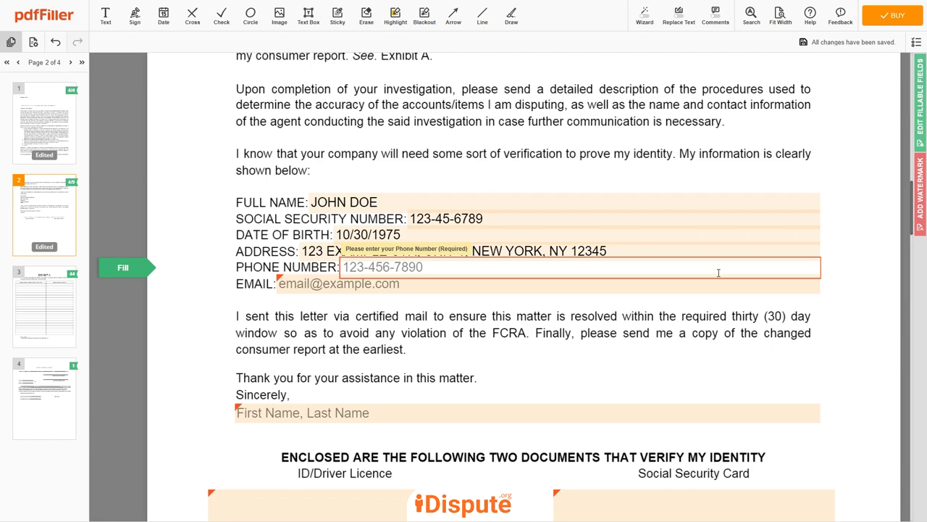
text(123-456-7890)
click(722, 286)
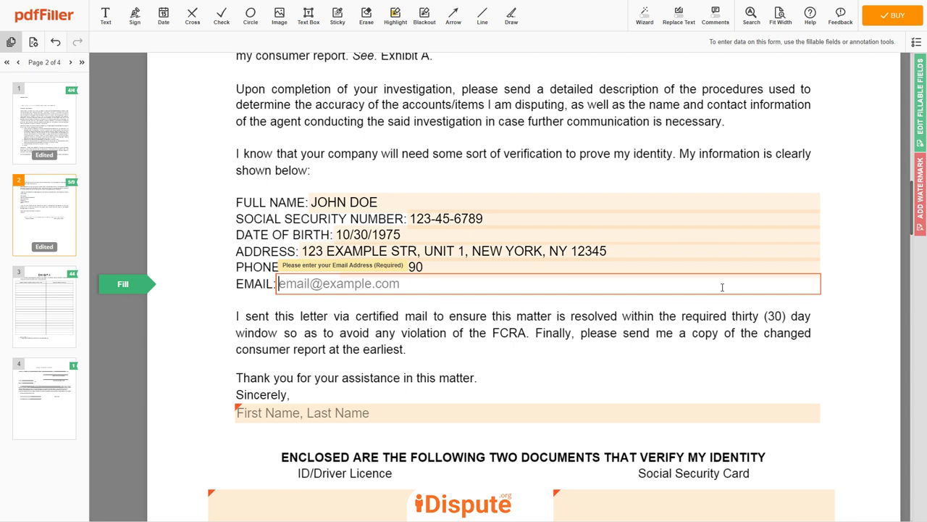
text(e)
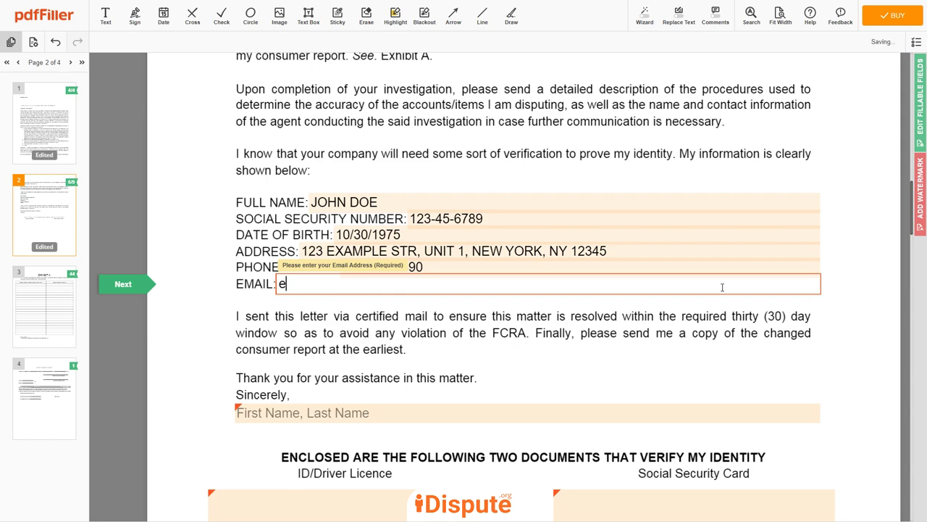
text(xample@example.com)
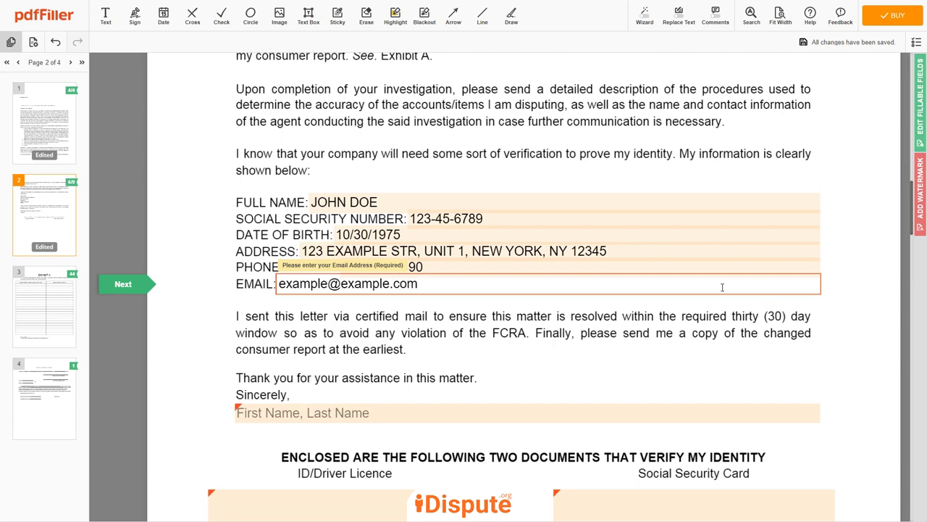
scroll(652, 279, down, 2)
- Enter the sender's name under Sincerely
click(592, 269)
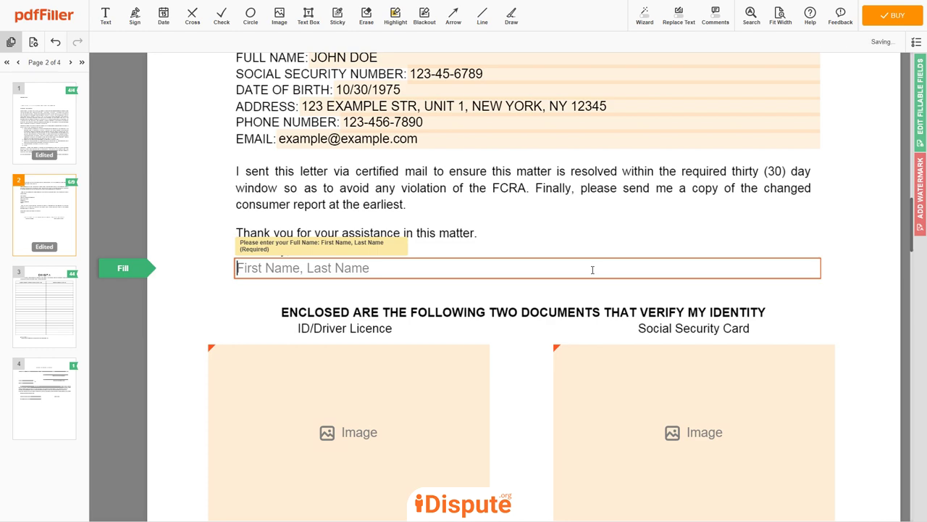
text(JOHN DOE)
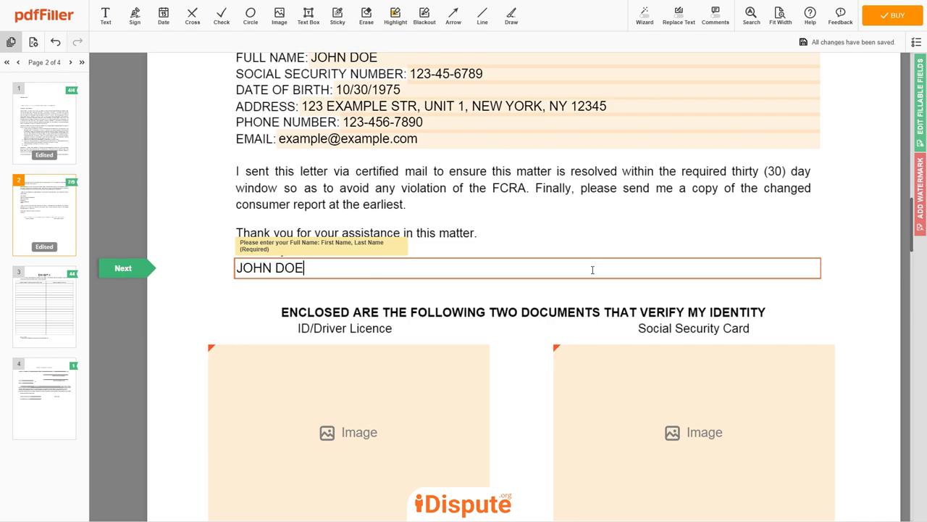
scroll(593, 269, down, 2)
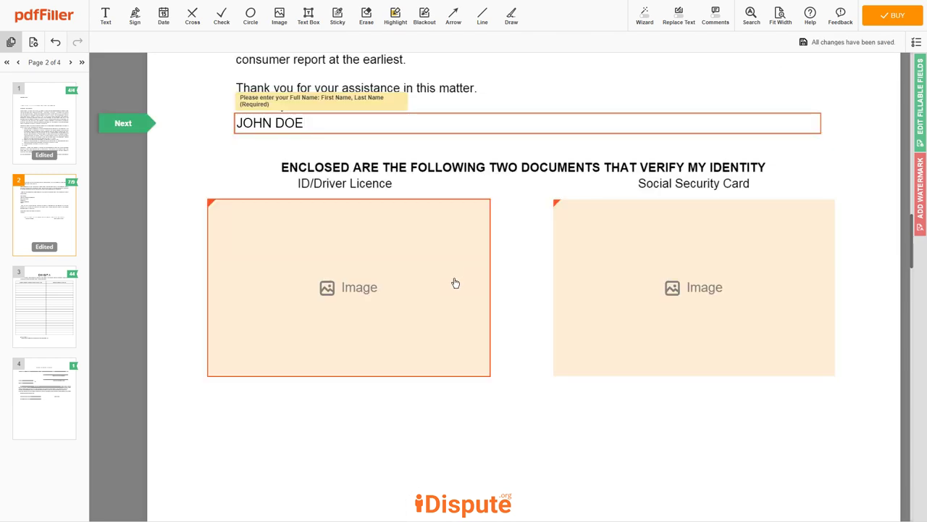
- Insert the driver's licence image into the ID/Driver Licence box via Image Wizard
click(455, 282)
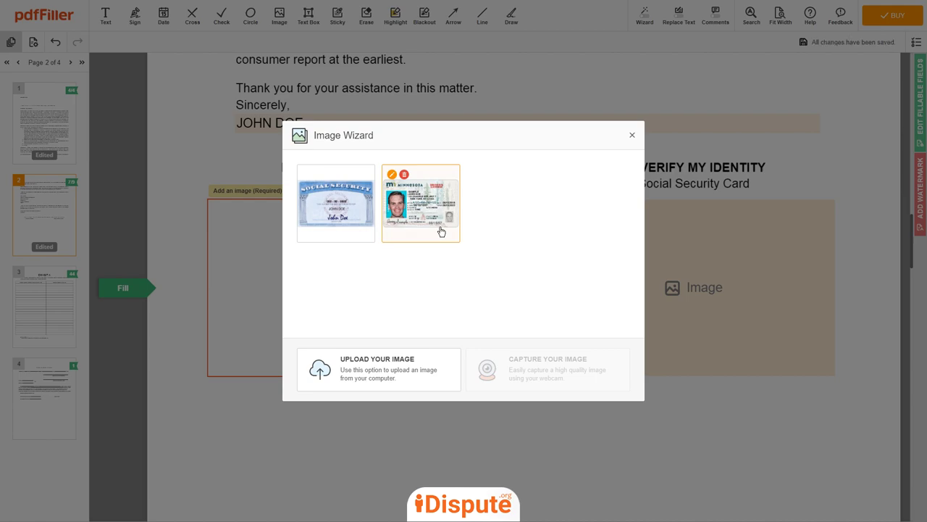
click(442, 230)
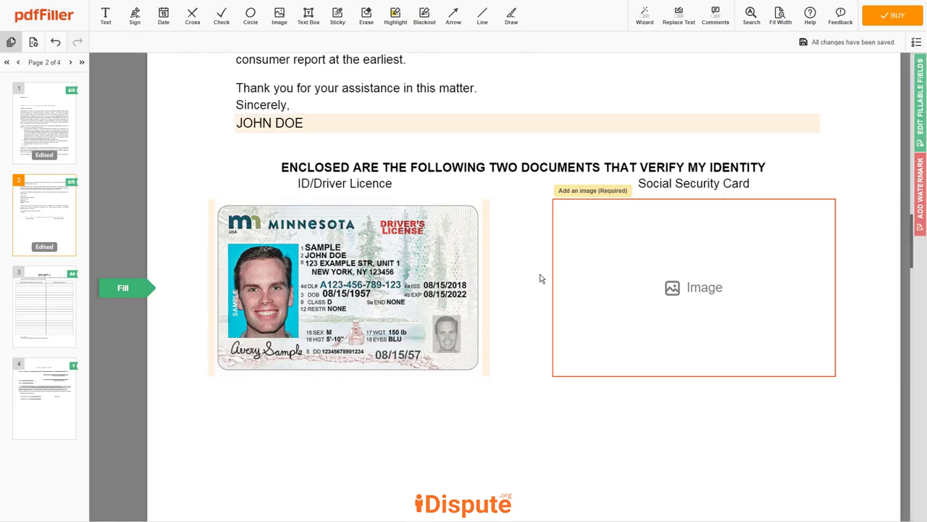
click(604, 289)
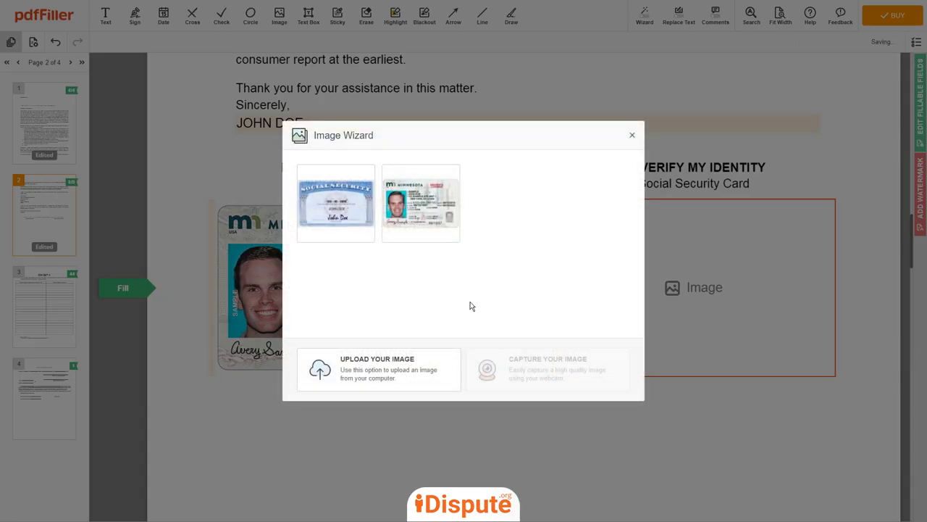
click(355, 221)
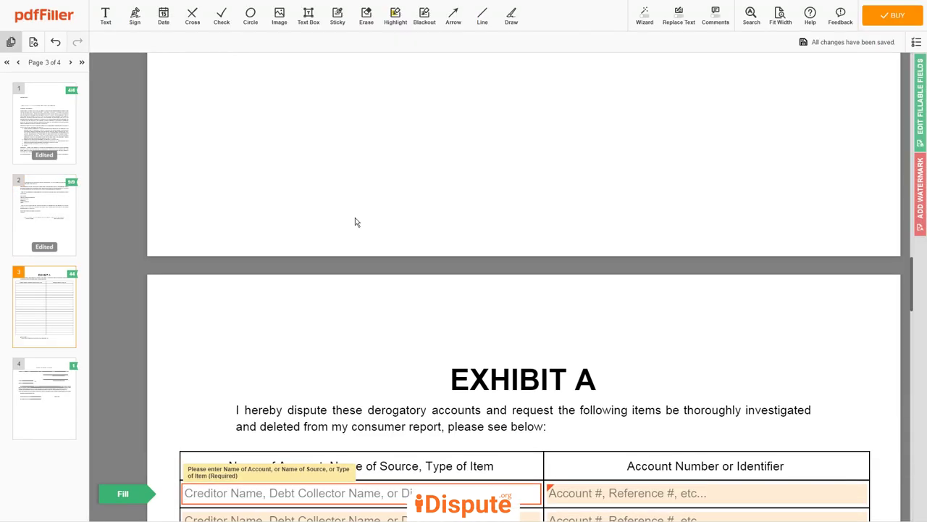
- Fill Exhibit A's first row with Creditor Example LLC and its account number
scroll(377, 223, down, 3)
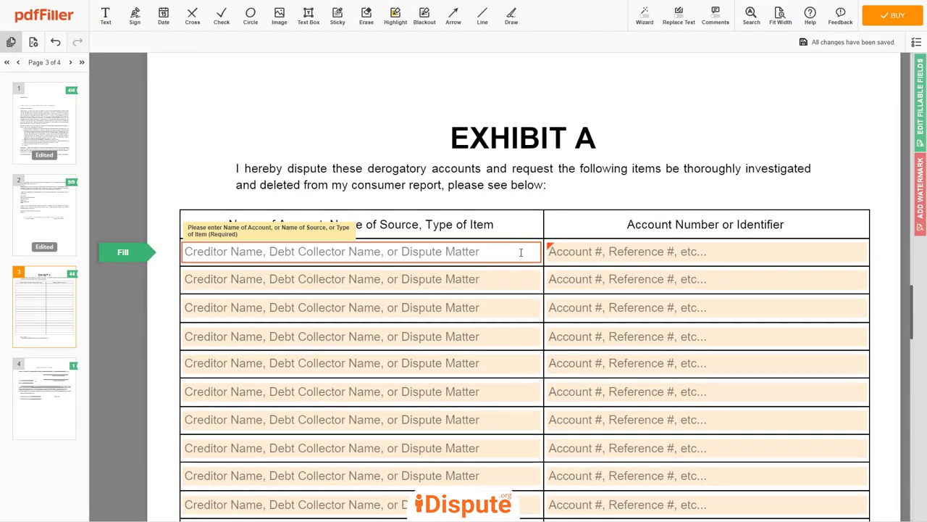
scroll(520, 252, down, 1)
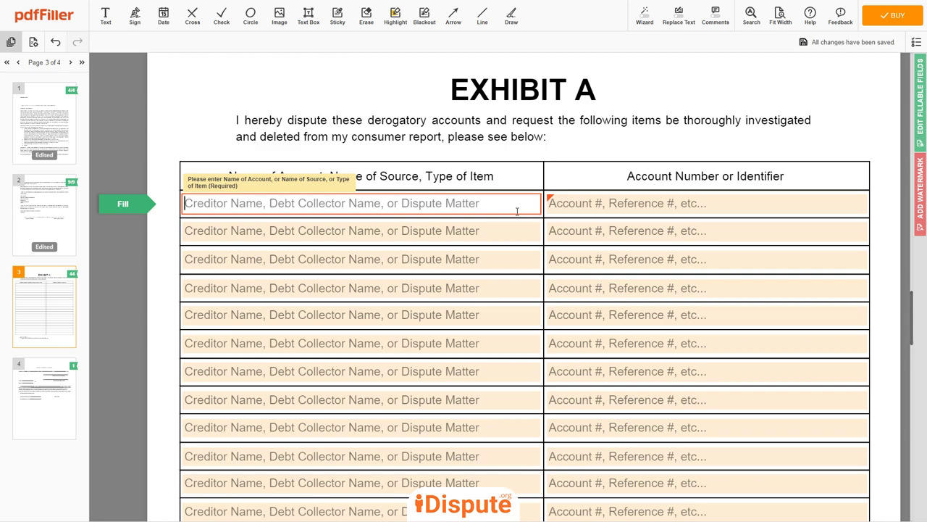
text(Credi)
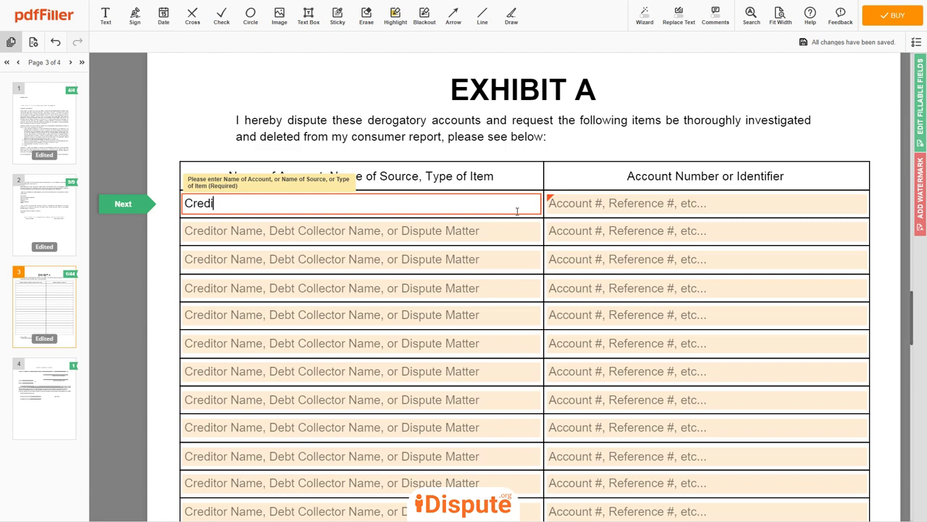
text(tor Example LLC)
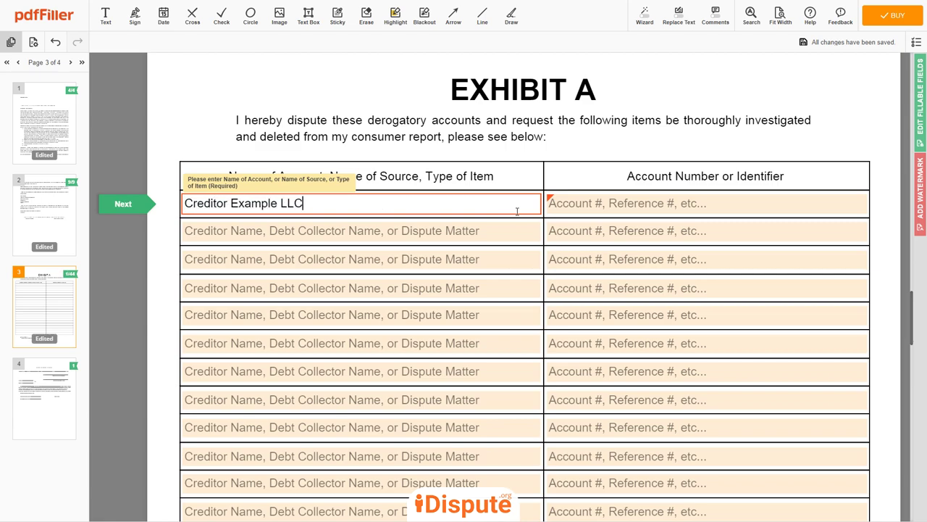
click(737, 205)
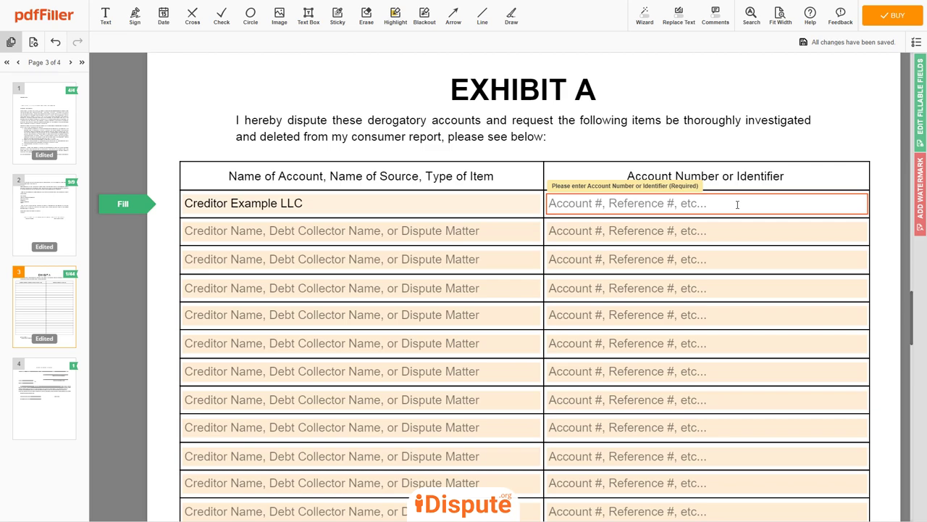
text(Account #: 123456)
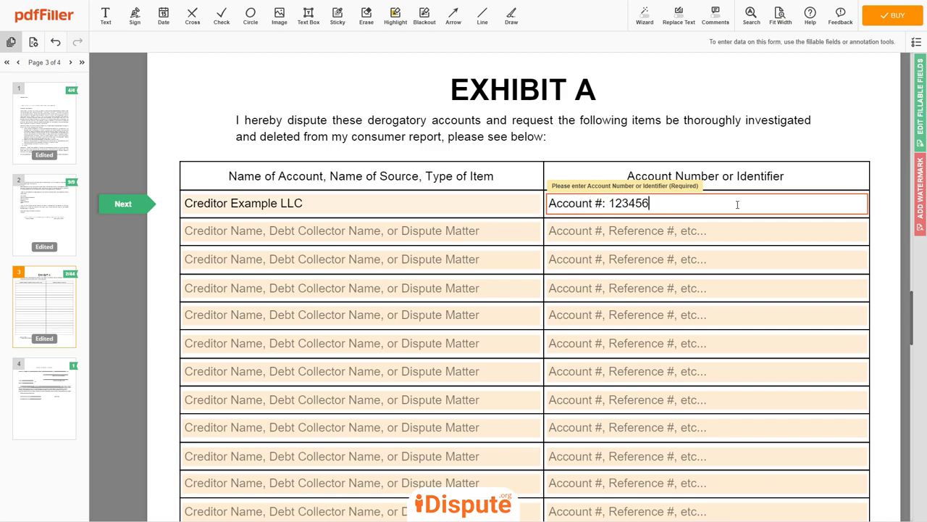
text(7890)
- Fill the second row with Debt Collector Example LLC and its reference number
click(507, 240)
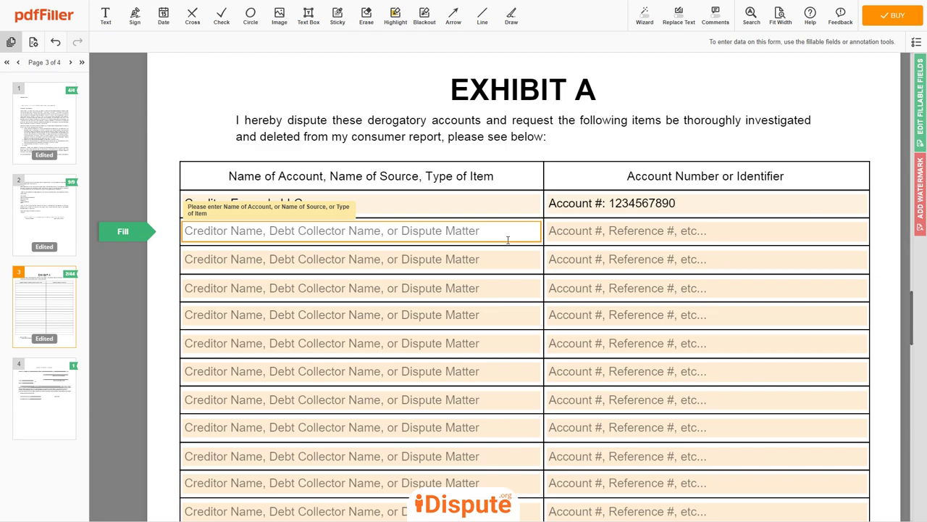
text(Debt Collector Example LLC)
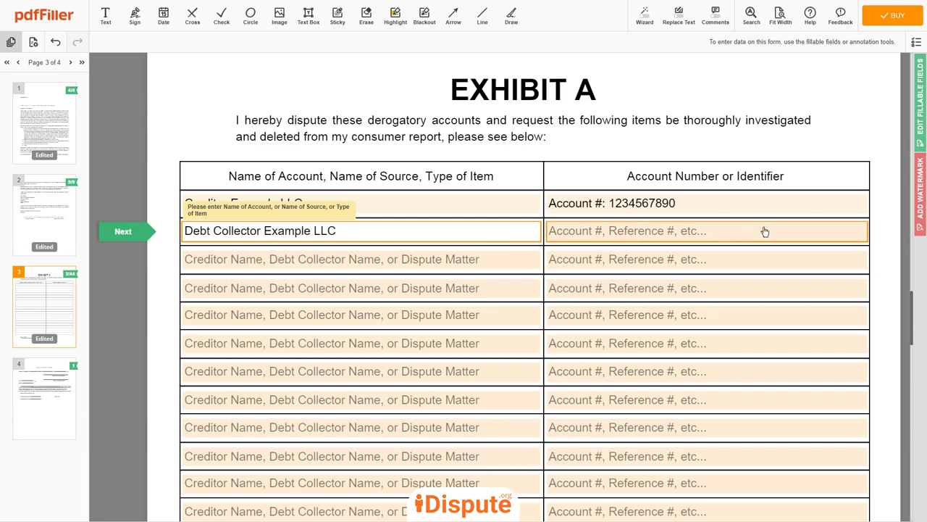
click(762, 237)
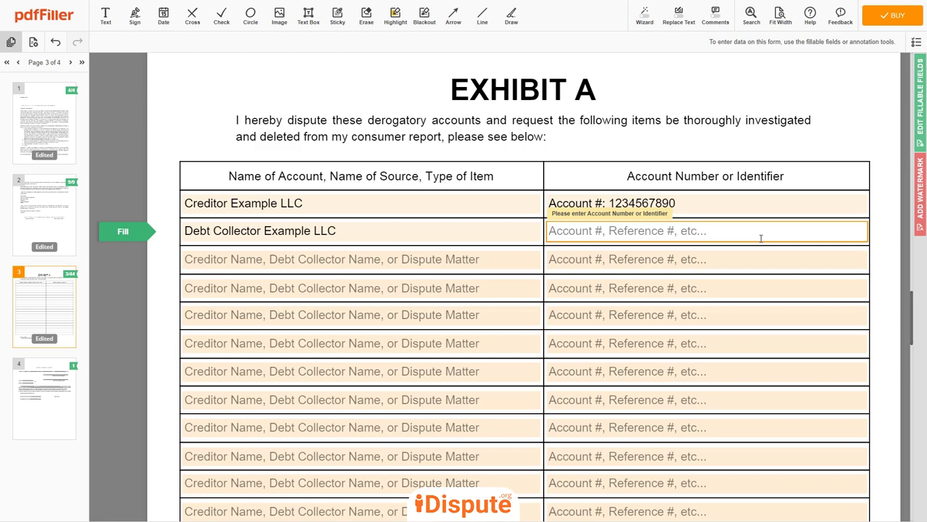
text(Reference #: 1234567)
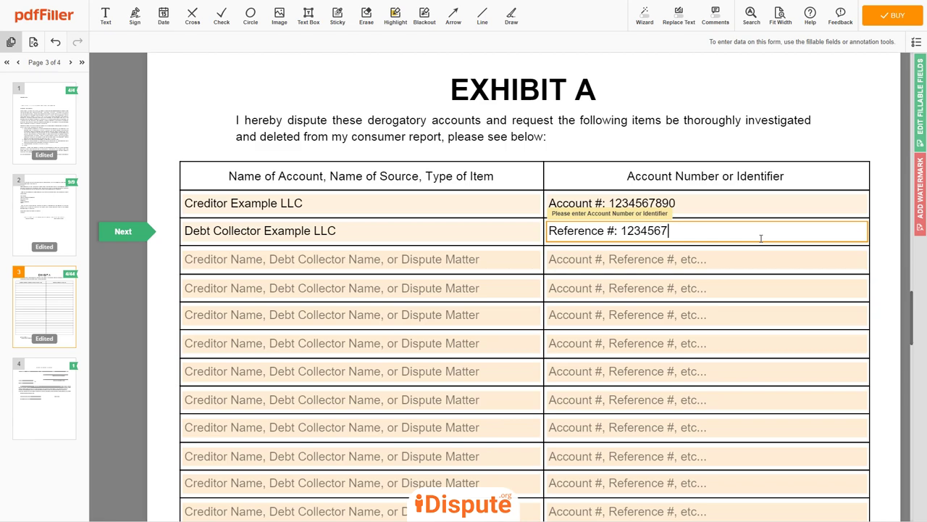
text(890)
click(507, 267)
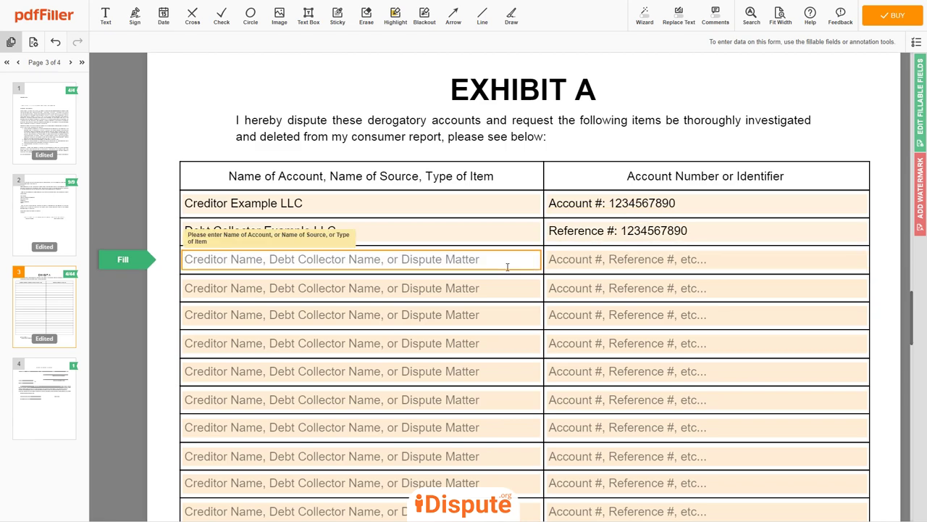
- Add row 3: 'Bank Example LLC, Unauthorized Inquiry' with 'Date of Inquiry: January 1, 2021'
text(Bank Exa)
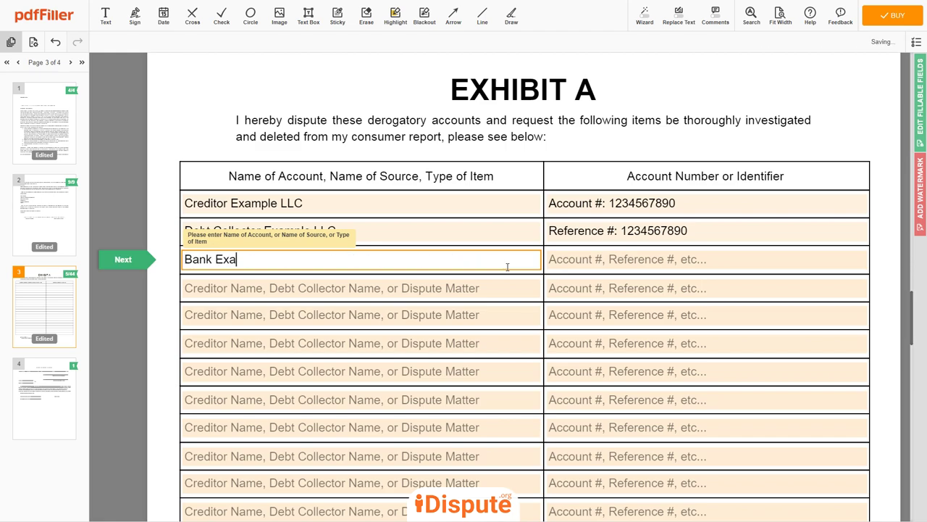
text(mple LLC, UNa)
key(BackSpace)
key(BackSpace)
text(nauthorized )
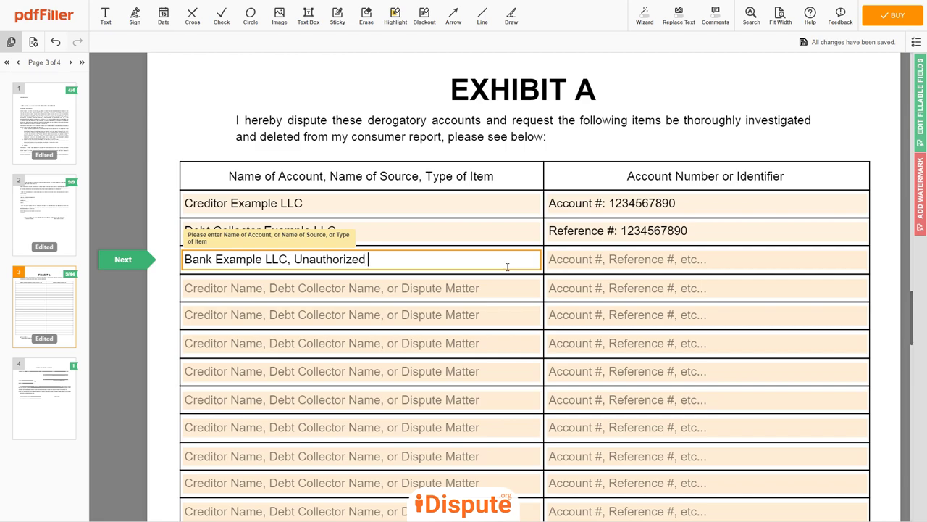
text(Inquiry)
click(745, 263)
text(Date of )
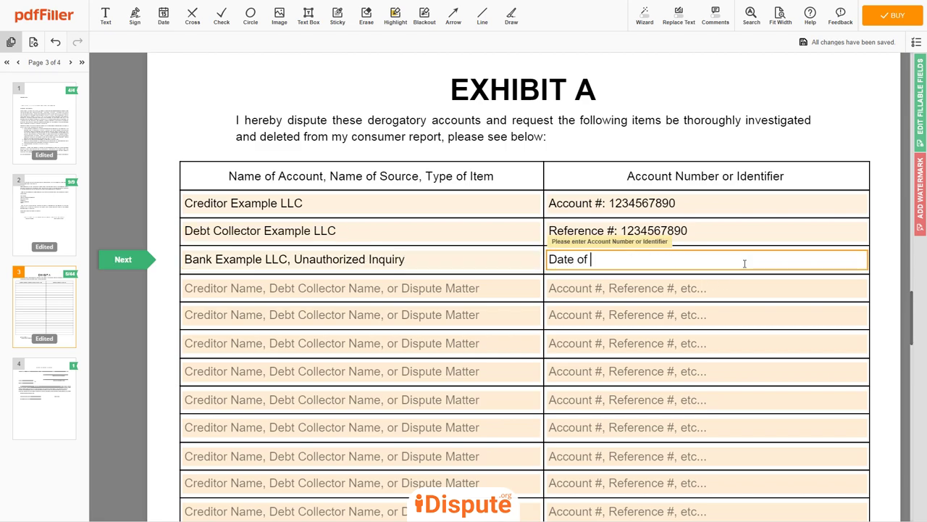
text(Inquiry: Januar)
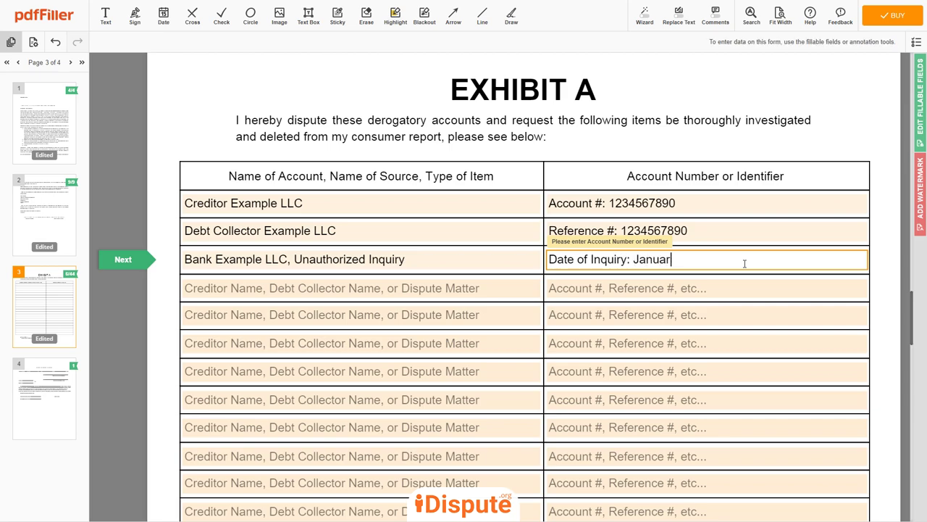
text(y 1, 2021)
- Add row 4: the Miami address entry, identified as 'Erroneous Address'
click(514, 291)
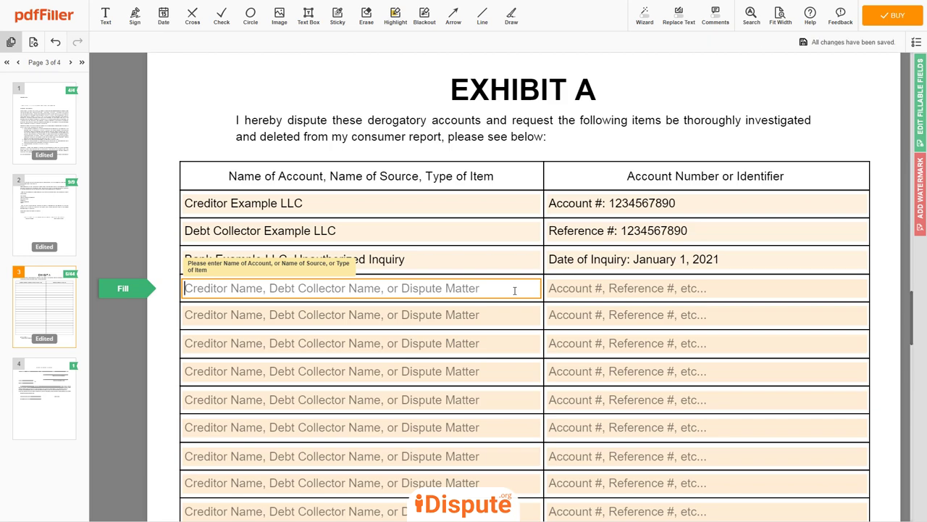
text(111 Example Street, Apt. 1, Miami, FL )
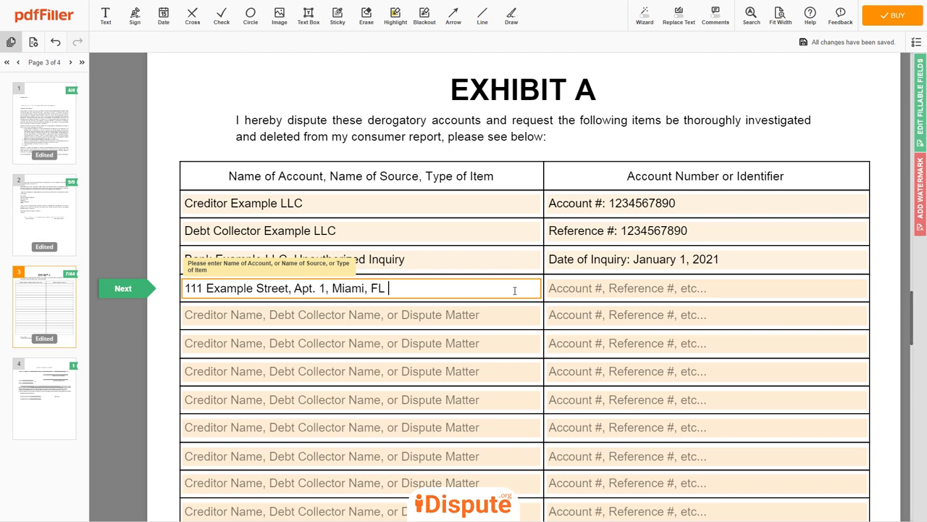
text(67890)
click(763, 296)
text(Erroneous Address)
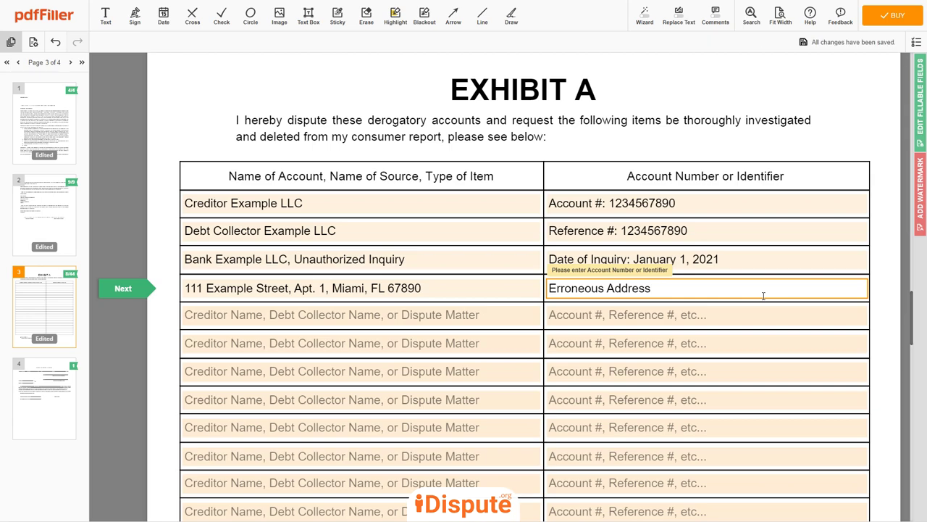
- Go to page 4's Notary Acknowledgement and select the First Name, Last Name field
scroll(763, 296, down, 8)
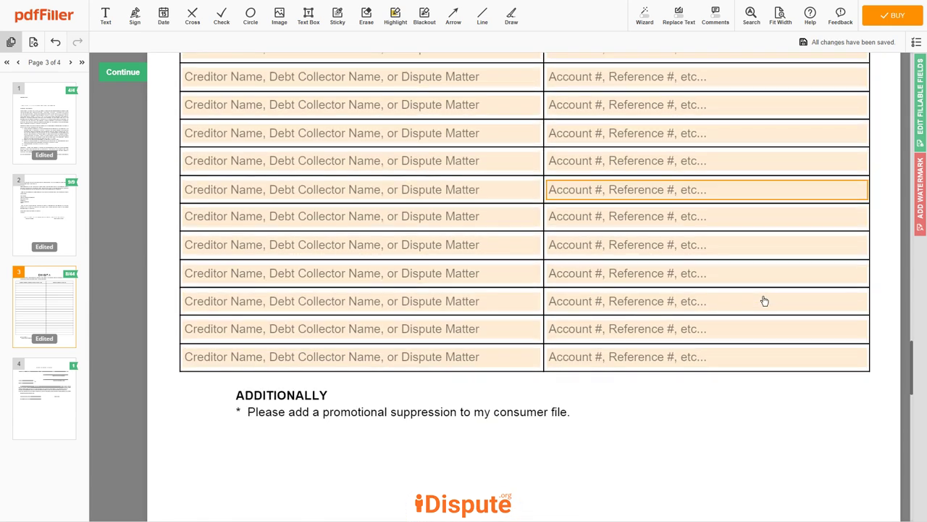
scroll(763, 297, down, 2)
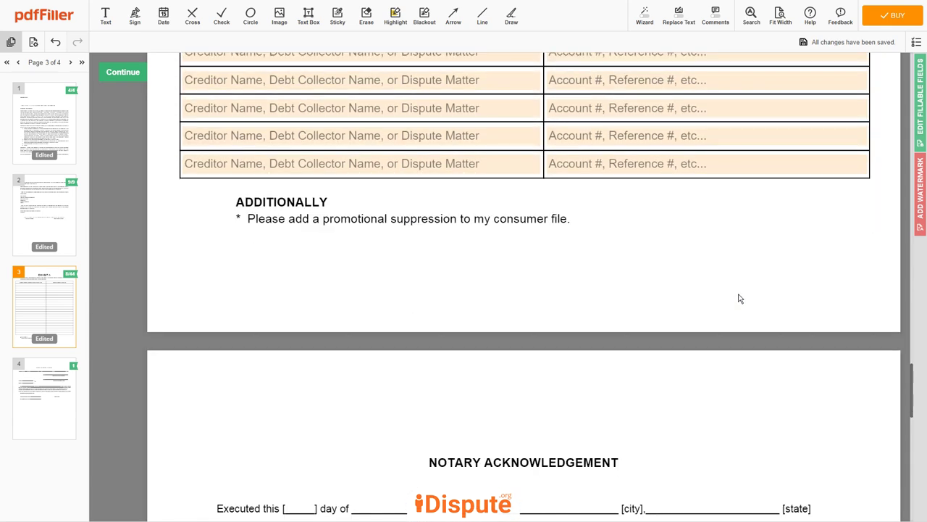
scroll(740, 298, down, 5)
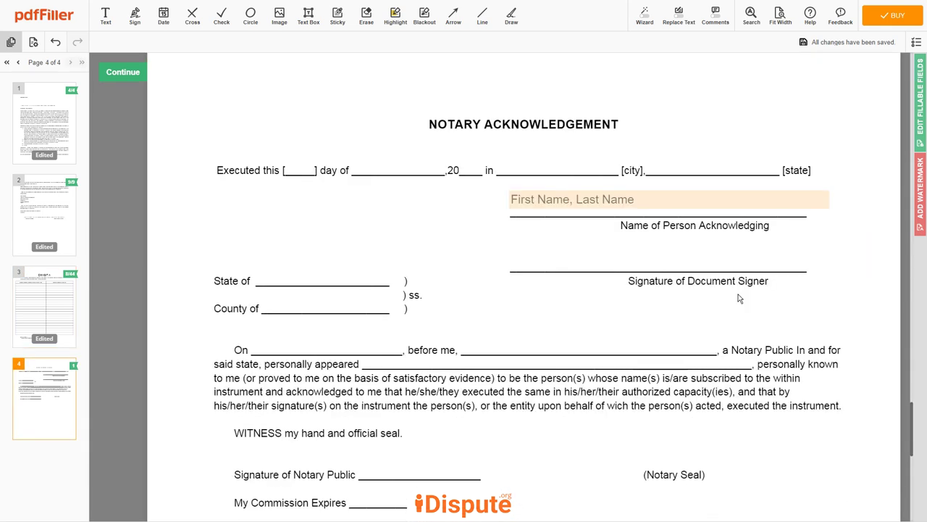
click(697, 207)
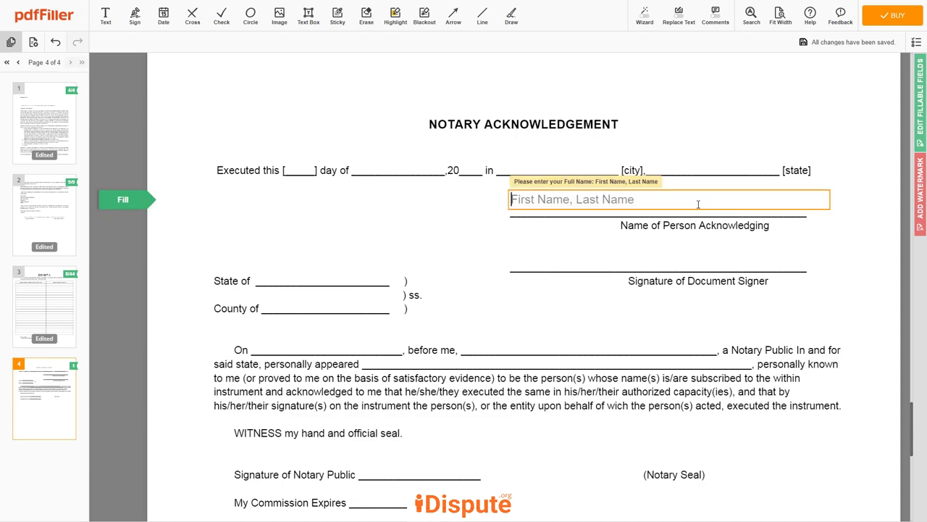